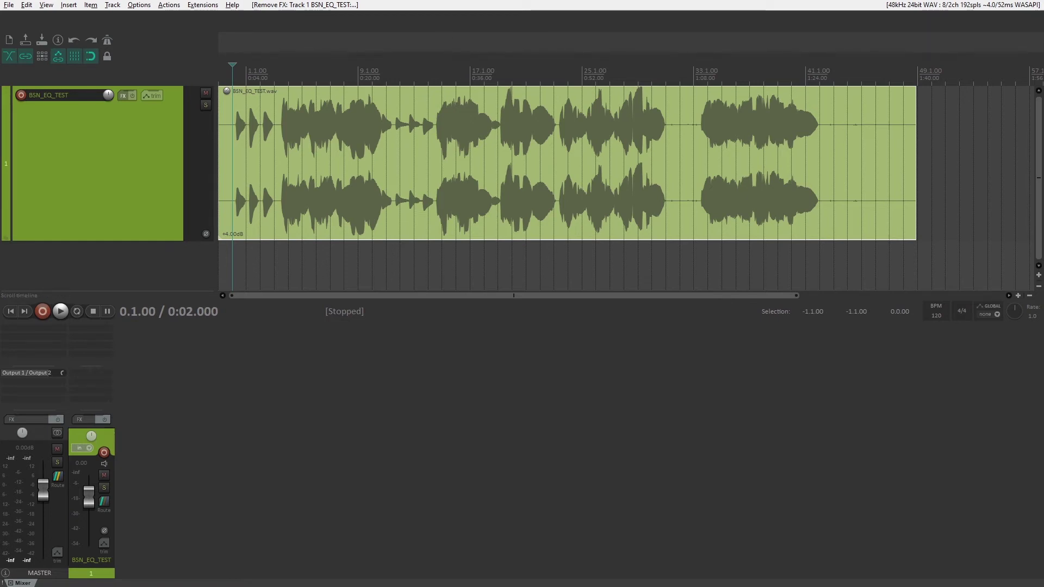
Bring the REAPER project window back into focus.
{"action": "left_click", "coordinate": [432, 453]}
Insert VST: ReaEQ (Cockos) on track 1 BSN_EQ_TEST from the filtered Add FX list.
{"action": "left_click", "coordinate": [97, 329]}
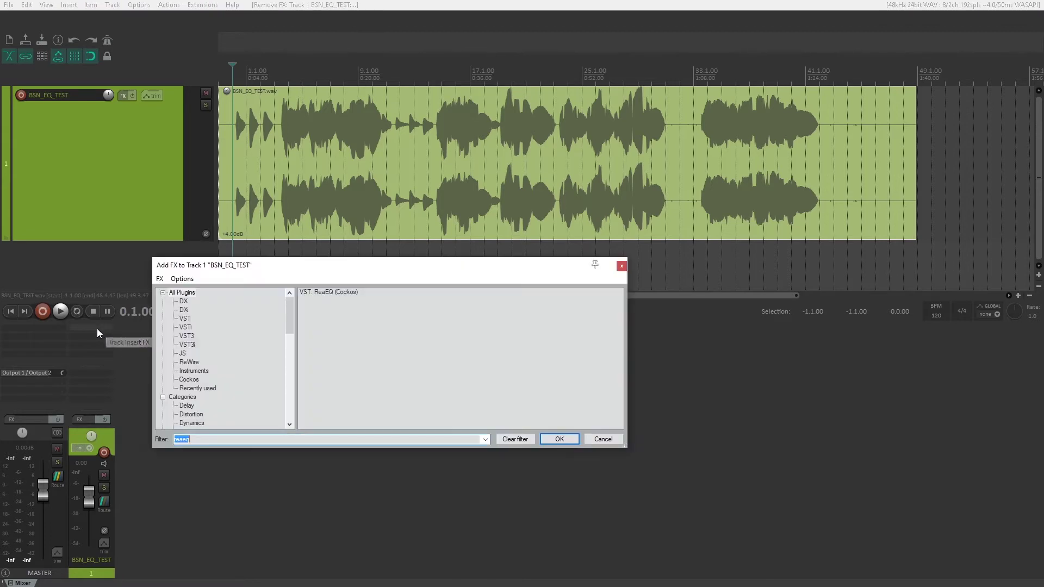
{"action": "left_click", "coordinate": [335, 293]}
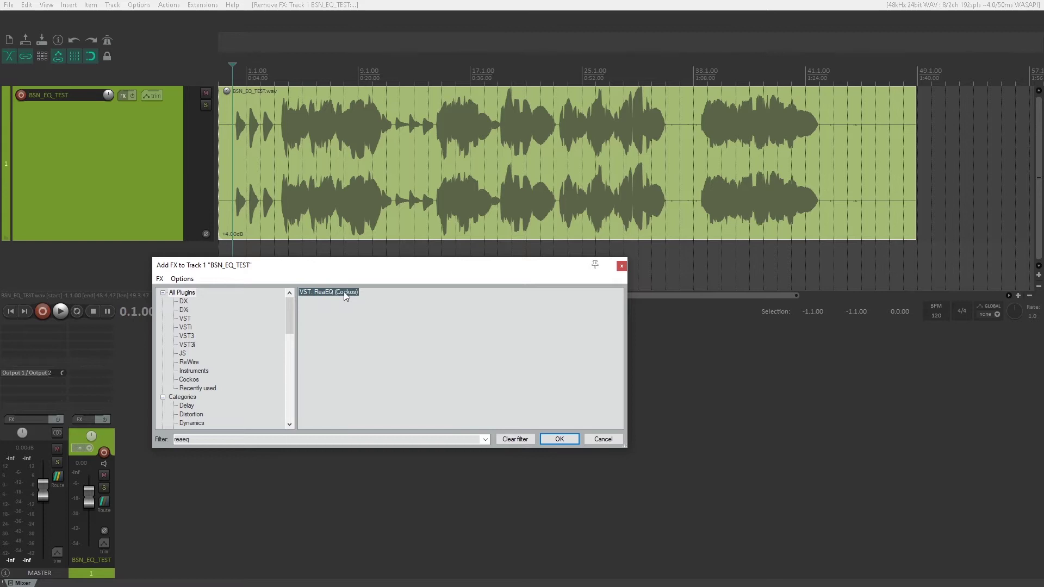
{"action": "double_click", "coordinate": [343, 291]}
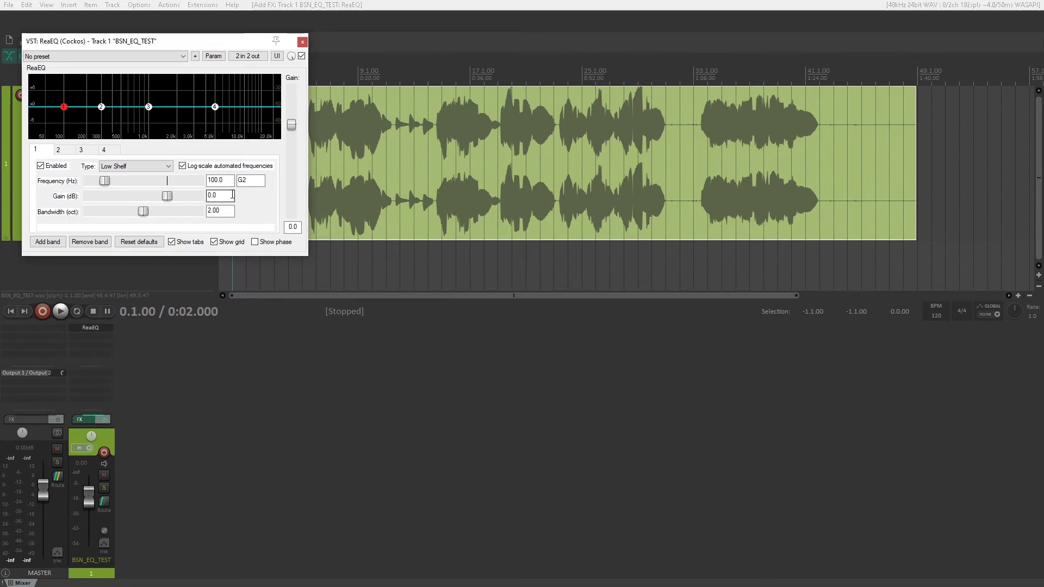
Move the ReaEQ window to the lower centre, audition the untreated audio, and select band 3.
{"action": "left_click_drag", "start_coordinate": [194, 41], "coordinate": [308, 291]}
{"action": "left_click", "coordinate": [274, 157]}
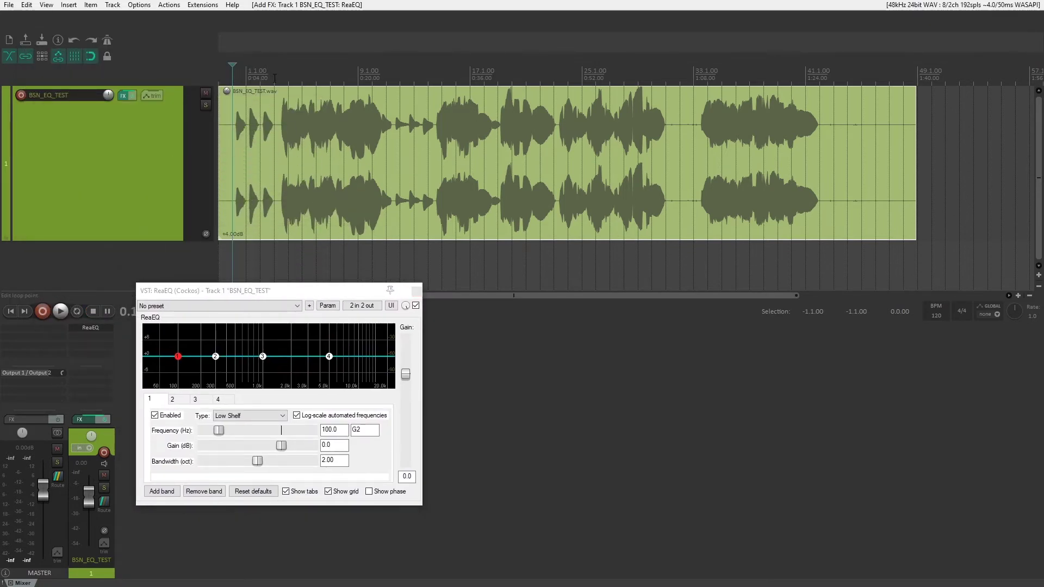
{"action": "key", "text": "space"}
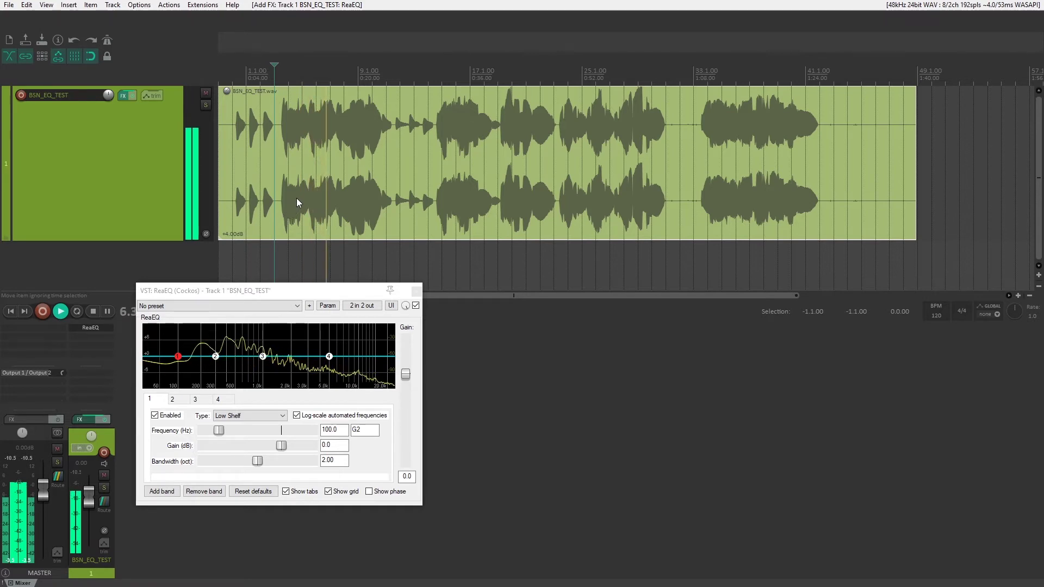
{"action": "key", "text": "space"}
{"action": "left_click", "coordinate": [236, 161]}
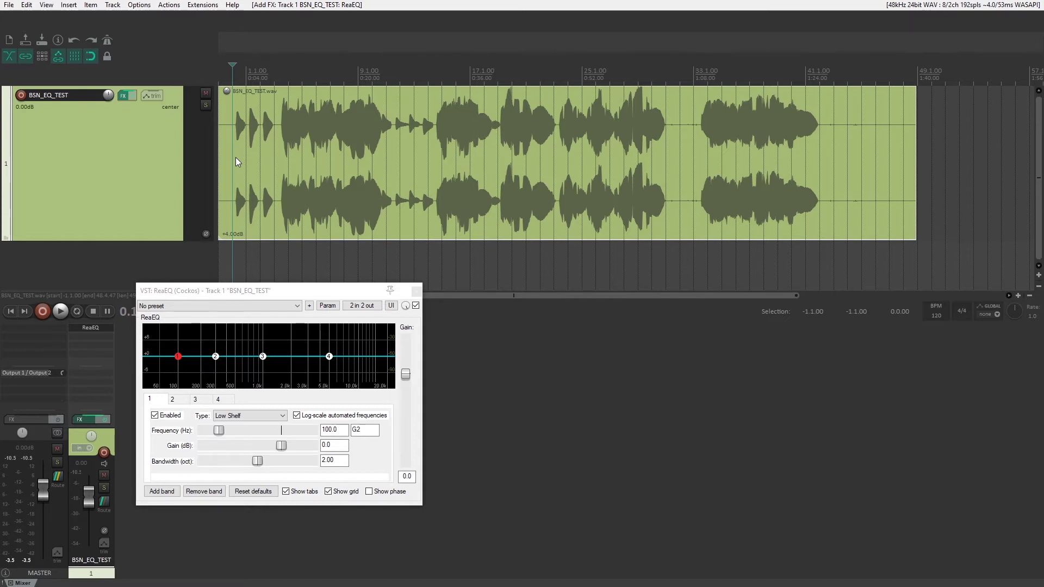
{"action": "mouse_move", "coordinate": [265, 359]}
{"action": "left_mouse_down"}
{"action": "mouse_move", "coordinate": [285, 363]}
{"action": "mouse_move", "coordinate": [263, 357]}
{"action": "left_mouse_up"}
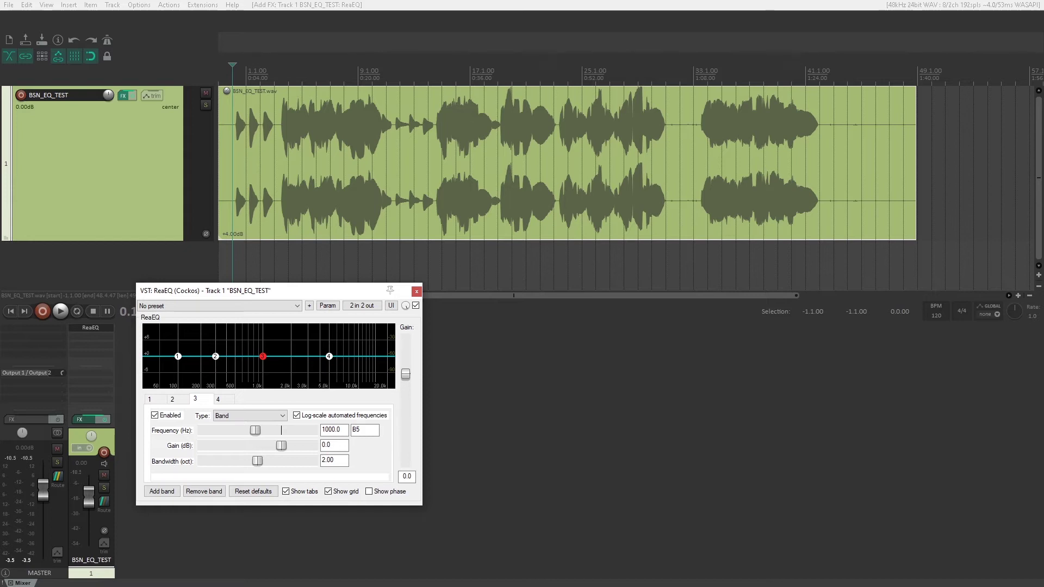
Show band 3's settings: a flat Band filter at 1000 Hz, 2.00 octaves wide.
{"action": "mouse_move", "coordinate": [263, 357]}
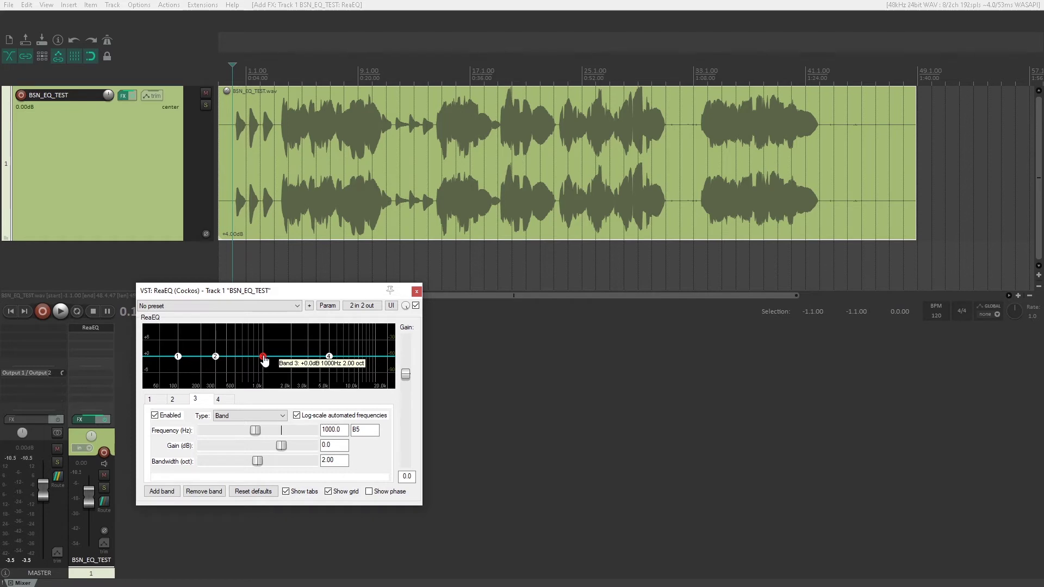
Boost band 3 by +9.2 dB at 986.7 Hz with a 0.40-octave bandwidth.
{"action": "left_click_drag", "start_coordinate": [264, 358], "coordinate": [265, 334]}
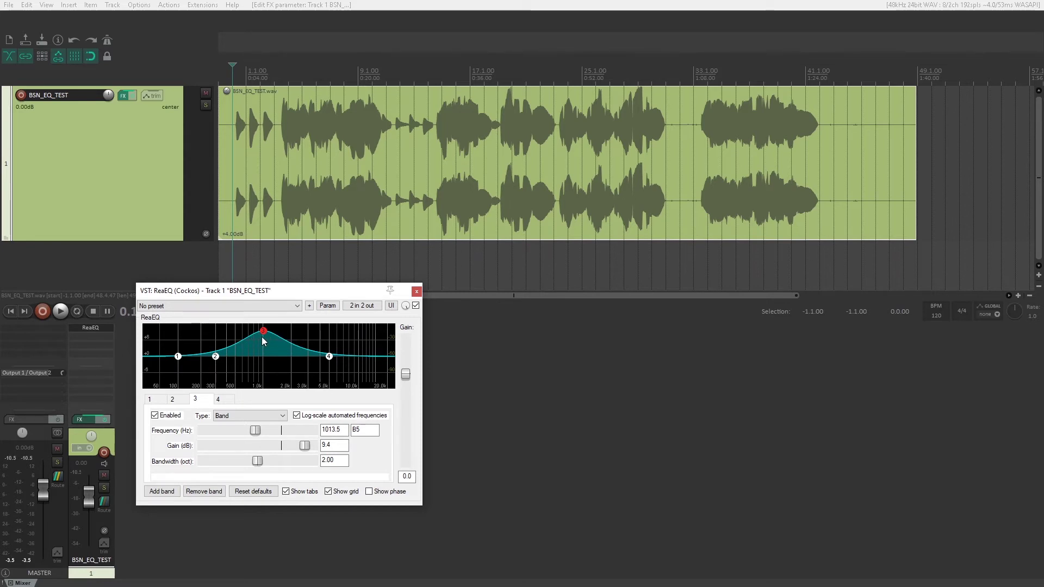
{"action": "mouse_move", "coordinate": [266, 335]}
{"action": "left_click_drag", "start_coordinate": [260, 465], "coordinate": [221, 470]}
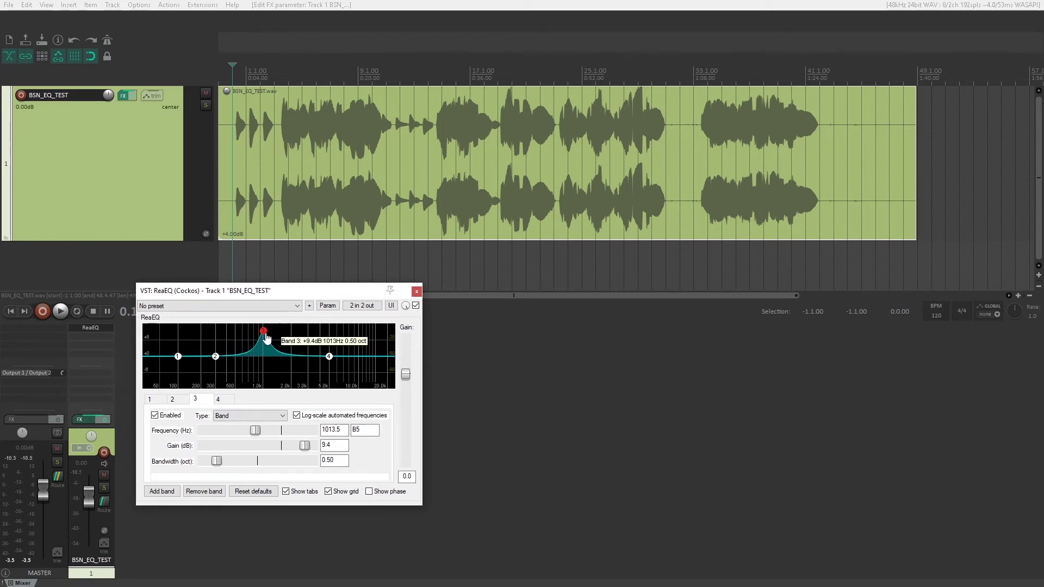
{"action": "mouse_move", "coordinate": [265, 333]}
{"action": "mouse_move", "coordinate": [265, 333]}
{"action": "left_mouse_down"}
{"action": "mouse_move", "coordinate": [246, 341]}
{"action": "mouse_move", "coordinate": [264, 332]}
{"action": "left_mouse_up"}
{"action": "scroll", "coordinate": [268, 337], "scroll_direction": "up", "scroll_amount": 3}
{"action": "scroll", "coordinate": [264, 337], "scroll_direction": "down", "scroll_amount": 2}
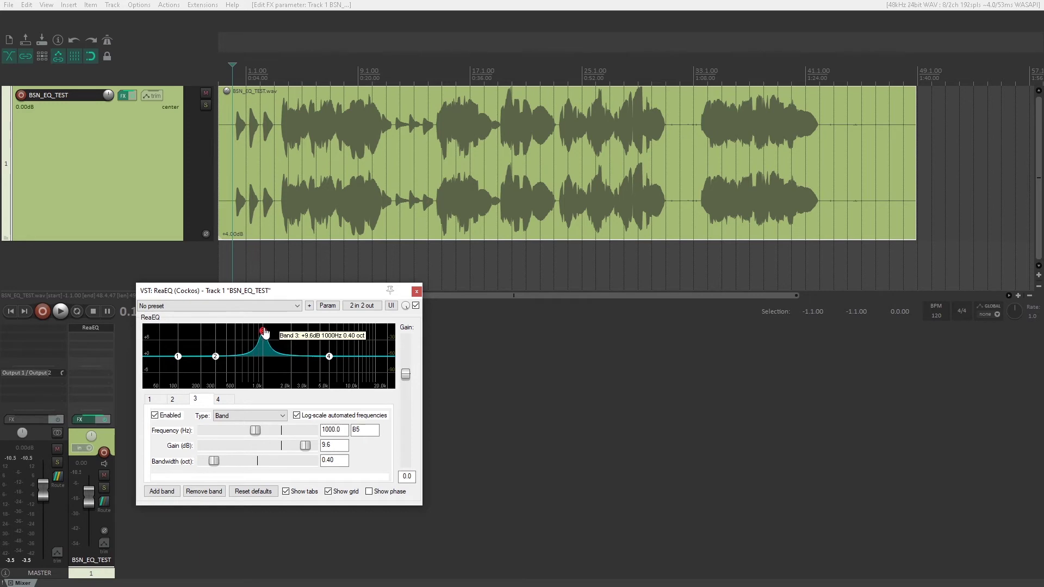
{"action": "scroll", "coordinate": [265, 332], "scroll_direction": "down", "scroll_amount": 4}
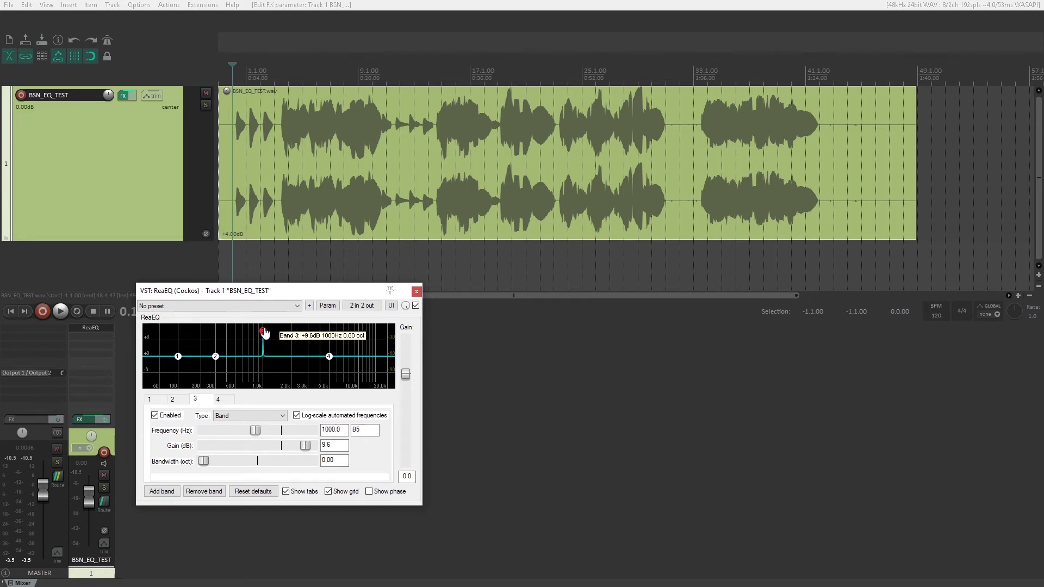
{"action": "scroll", "coordinate": [264, 332], "scroll_direction": "up", "scroll_amount": 4}
{"action": "left_click_drag", "start_coordinate": [265, 332], "coordinate": [264, 333]}
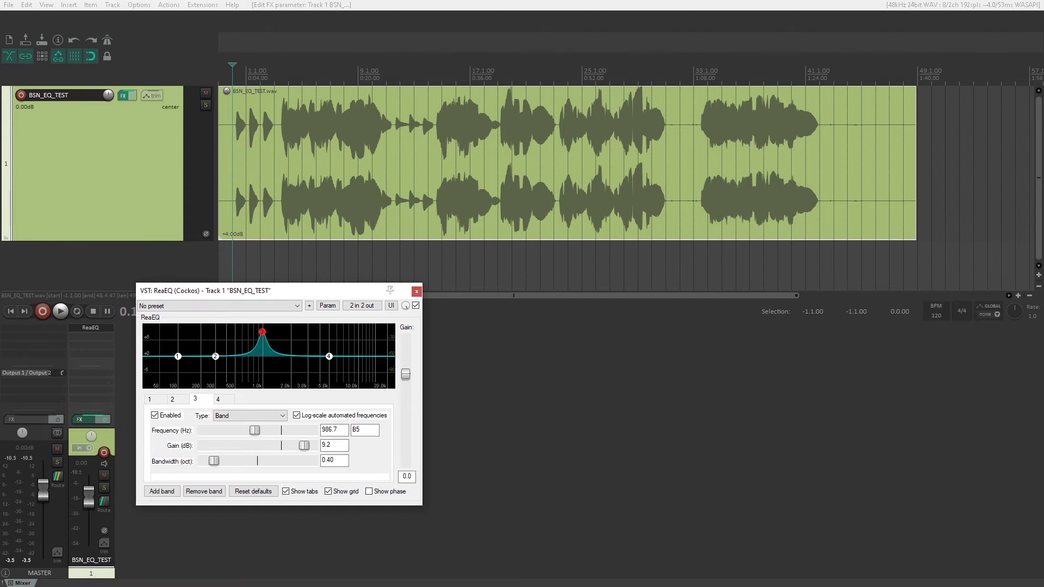
Solo BSN_EQ_TEST and nudge band 3 to 1013.5 Hz at +8.8 dB.
{"action": "left_click", "coordinate": [205, 105]}
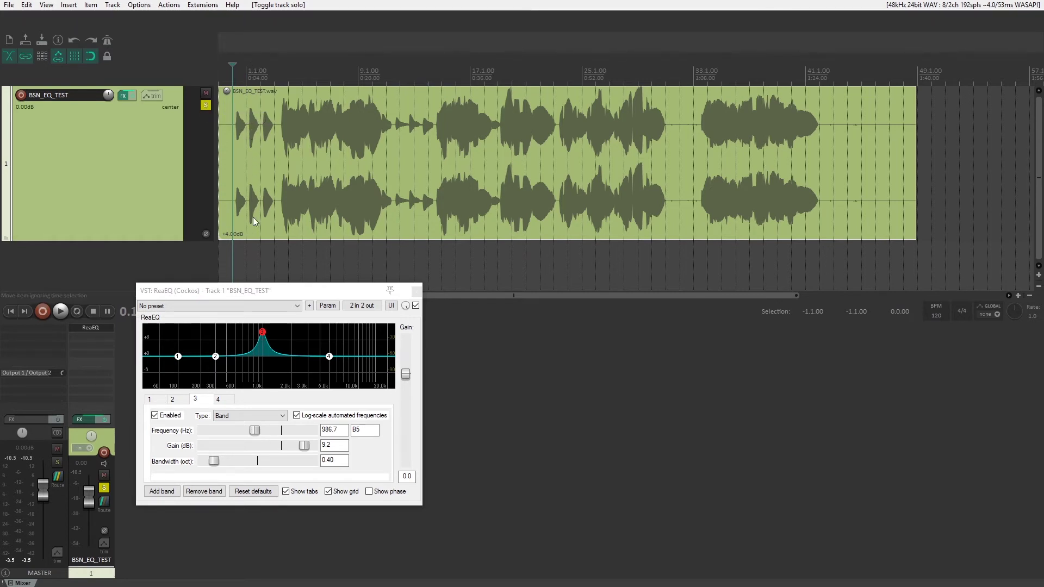
{"action": "mouse_move", "coordinate": [262, 331]}
{"action": "left_mouse_down"}
{"action": "mouse_move", "coordinate": [328, 328]}
{"action": "mouse_move", "coordinate": [180, 330]}
{"action": "mouse_move", "coordinate": [271, 325]}
{"action": "mouse_move", "coordinate": [267, 338]}
{"action": "left_mouse_up"}
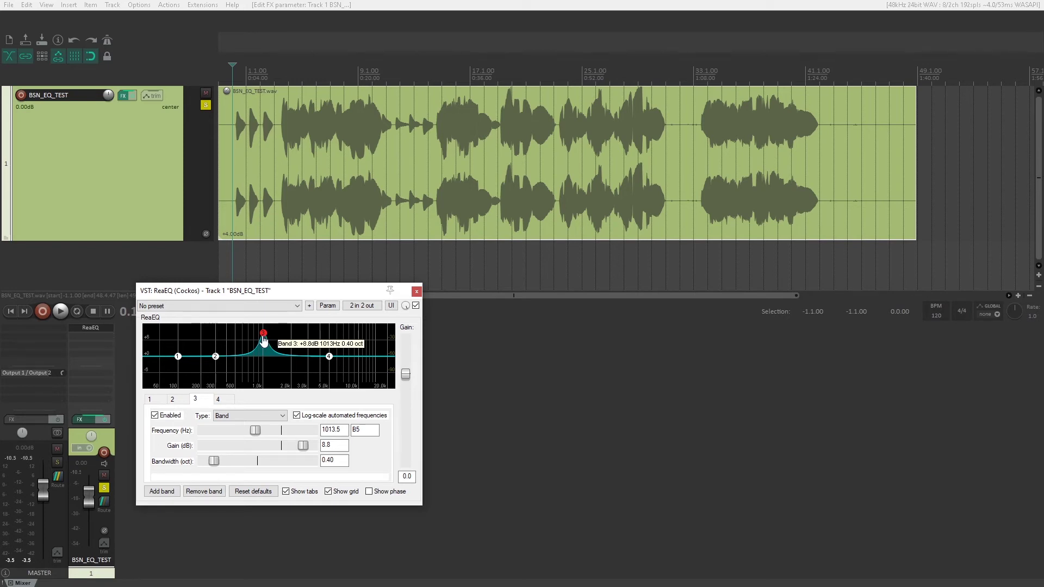
During playback, sweep the band 3 boost up and down, ending at 343.7 Hz, +6.6 dB.
{"action": "left_click", "coordinate": [280, 75]}
{"action": "key", "text": "space"}
{"action": "left_click_drag", "start_coordinate": [263, 333], "coordinate": [360, 318]}
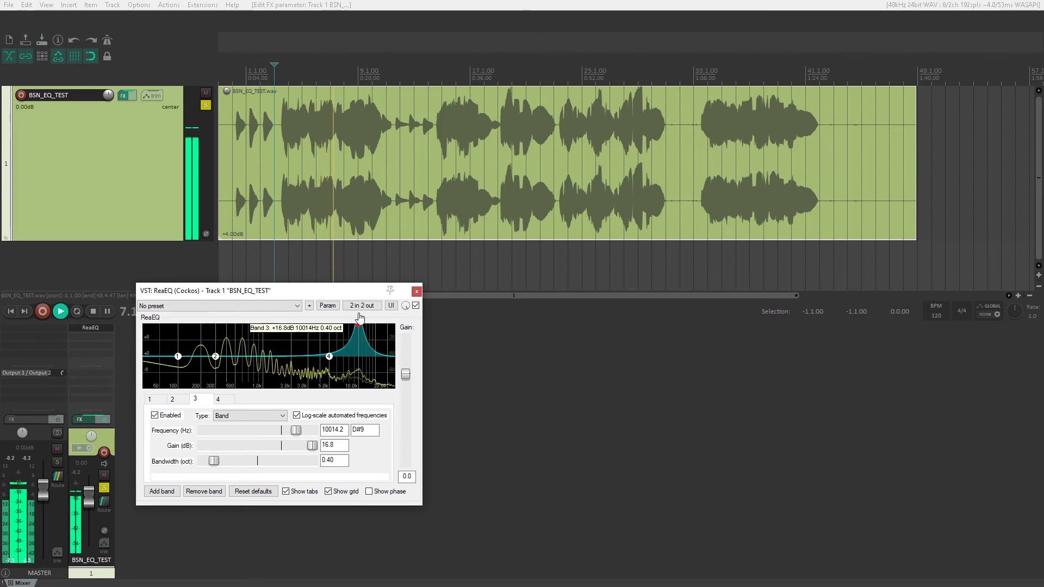
{"action": "left_click_drag", "start_coordinate": [359, 317], "coordinate": [220, 341]}
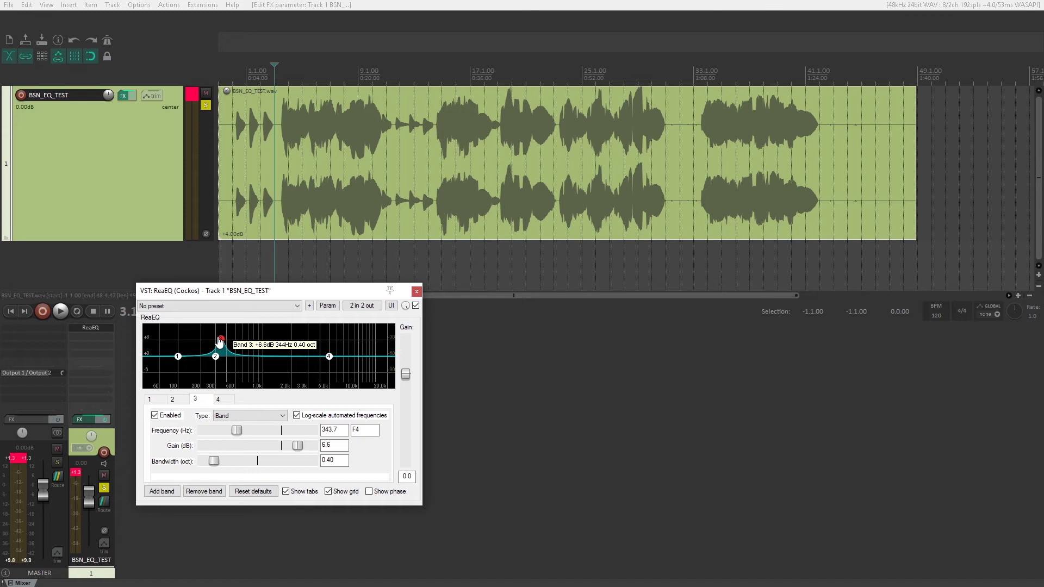
Turn band 3 into a -6.8 dB cut at 469.1 Hz, 0.40 octaves wide, and play it back.
{"action": "left_click_drag", "start_coordinate": [220, 341], "coordinate": [234, 379]}
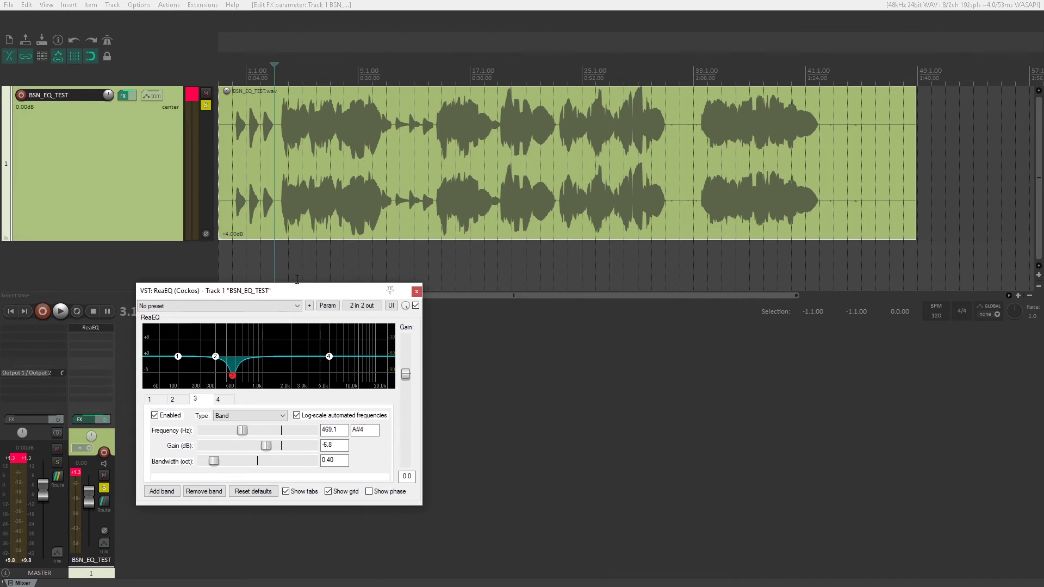
{"action": "scroll", "coordinate": [232, 376], "scroll_direction": "up", "scroll_amount": 10}
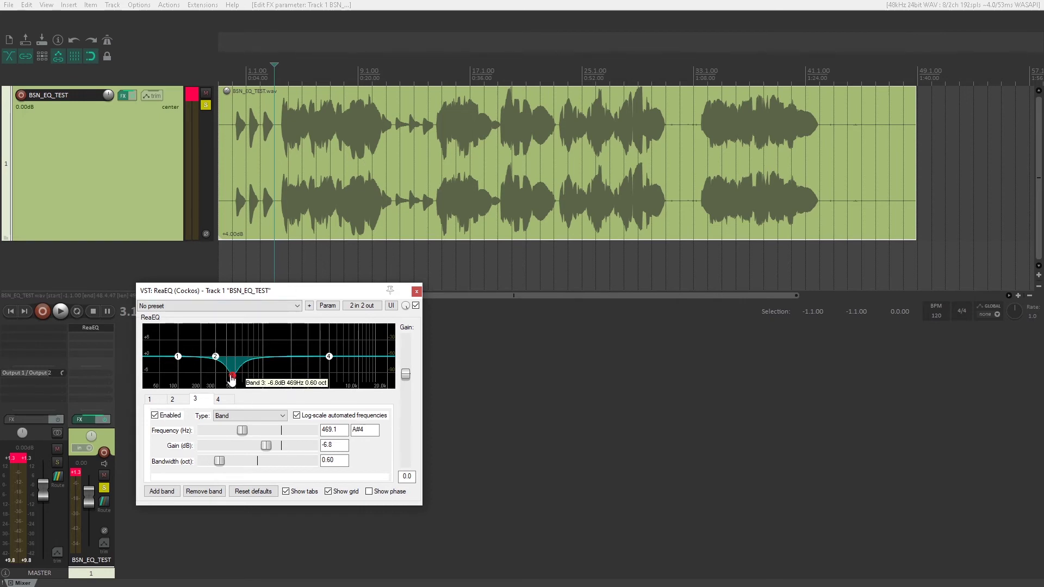
{"action": "scroll", "coordinate": [232, 376], "scroll_direction": "down", "scroll_amount": 10}
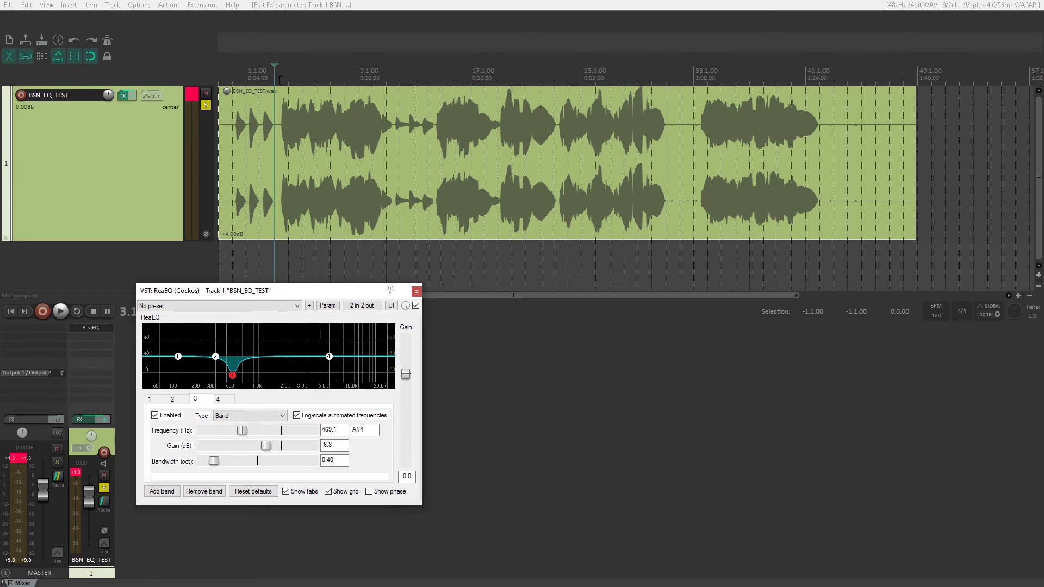
{"action": "left_click", "coordinate": [274, 121]}
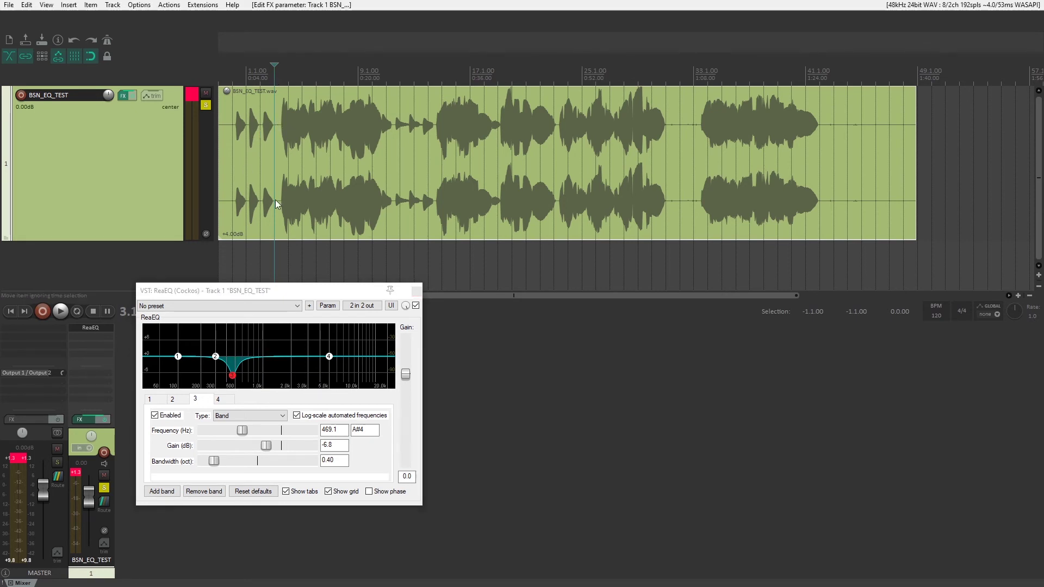
{"action": "key", "text": "space"}
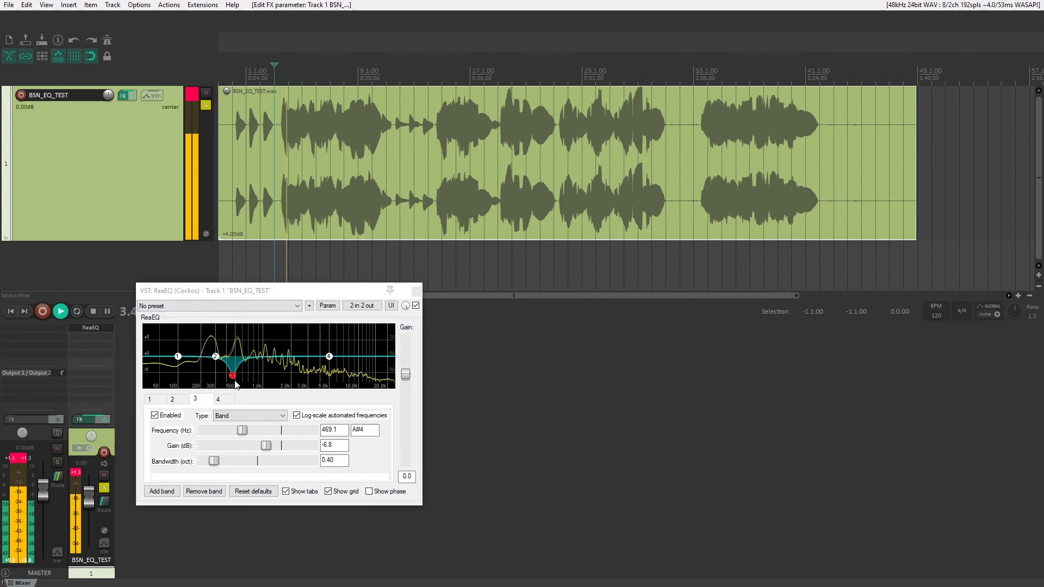
{"action": "key", "text": "space"}
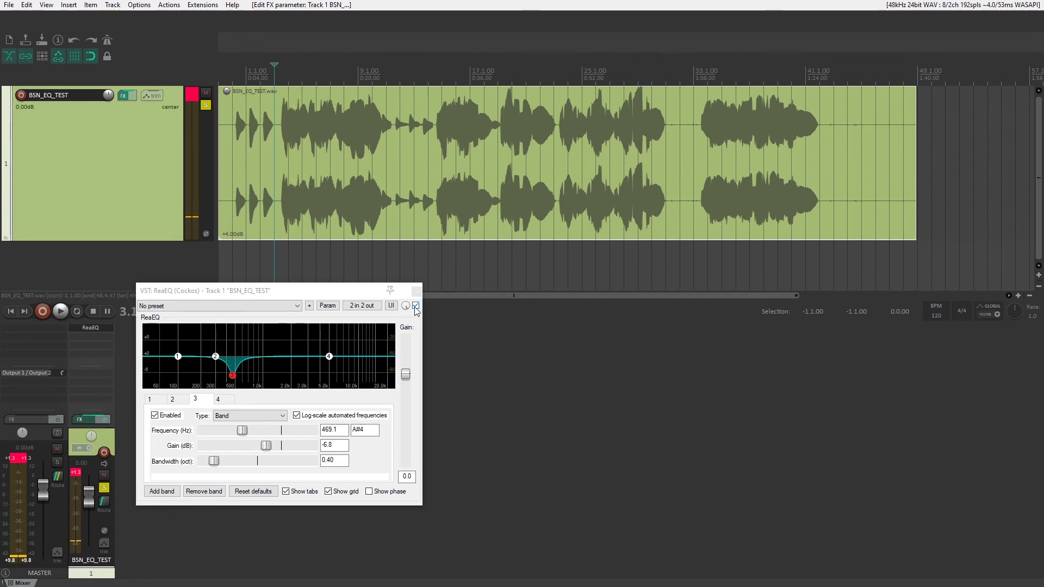
{"action": "key", "text": "space"}
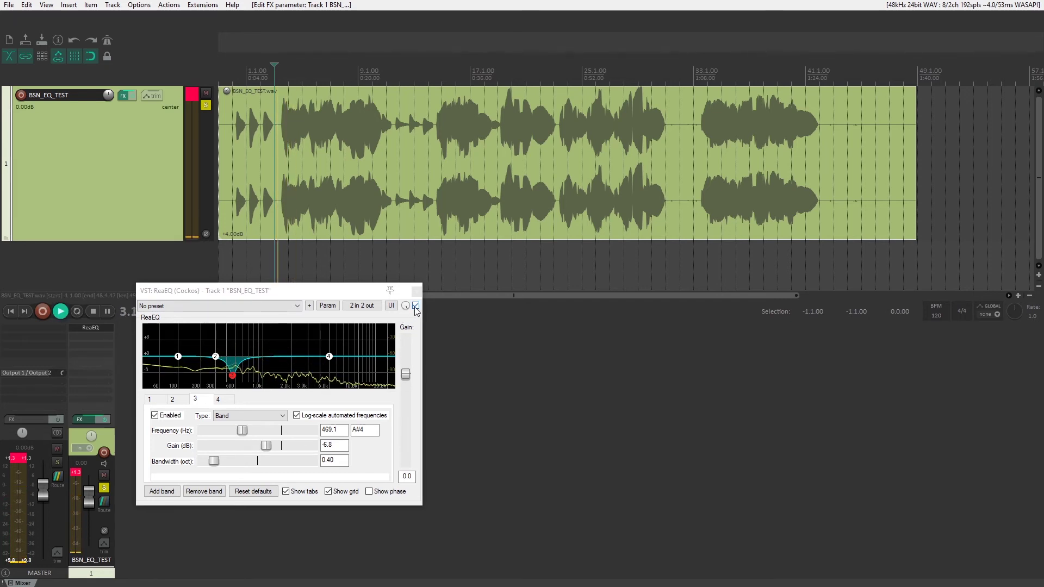
{"action": "left_click", "coordinate": [415, 306]}
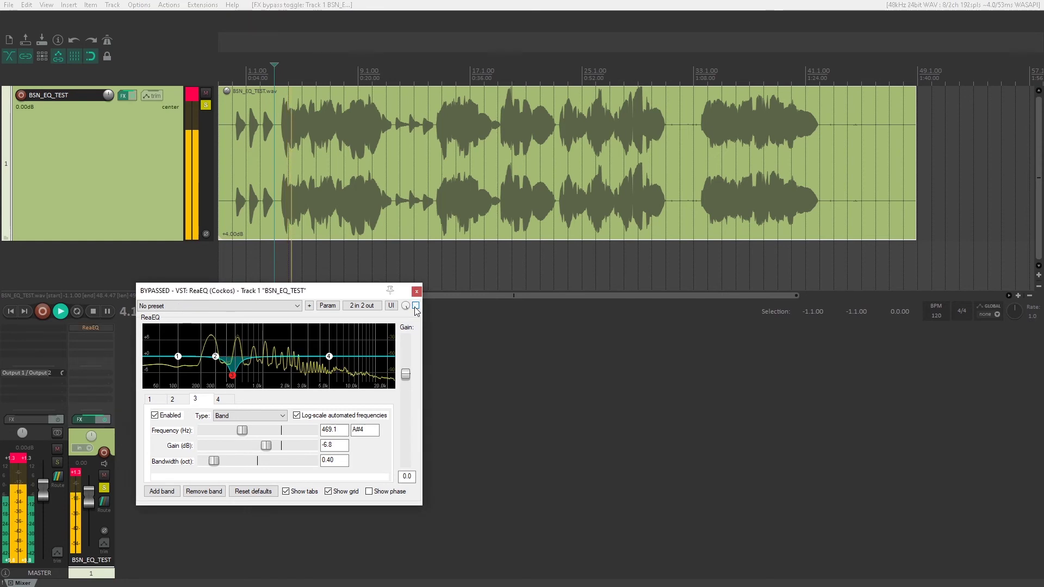
{"action": "left_click", "coordinate": [415, 306]}
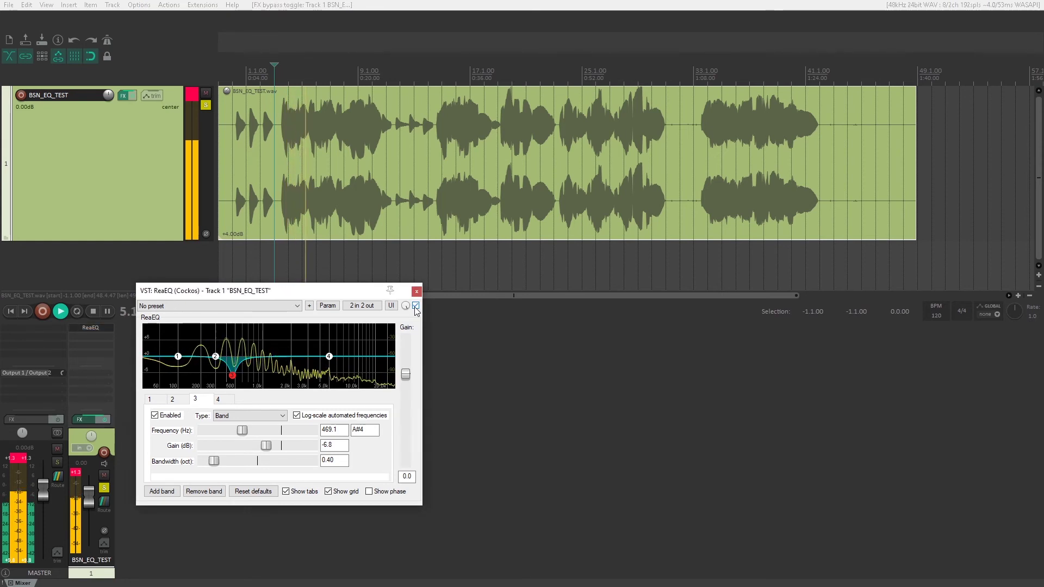
{"action": "left_click", "coordinate": [415, 306]}
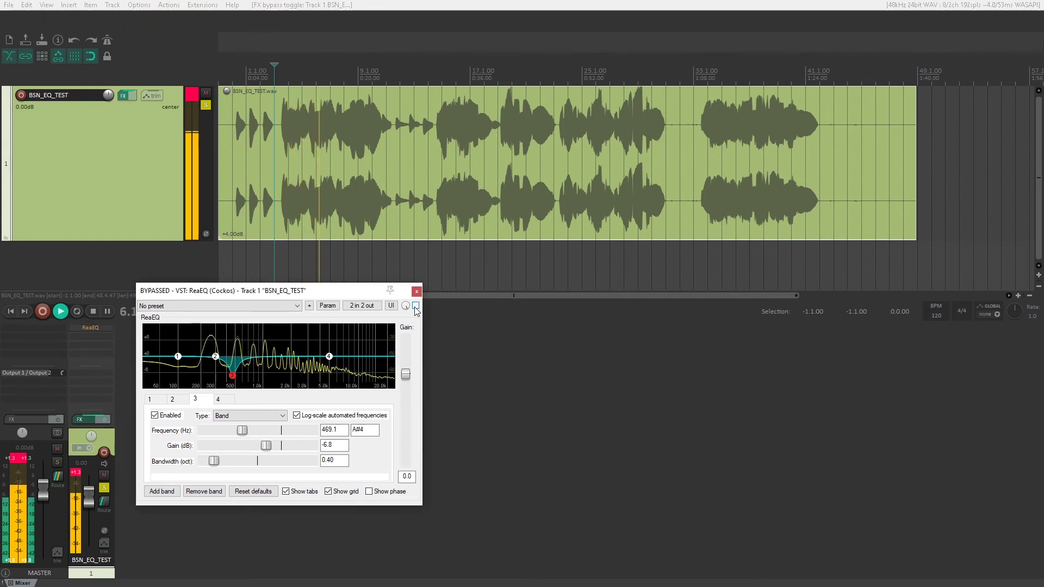
{"action": "left_click", "coordinate": [415, 306]}
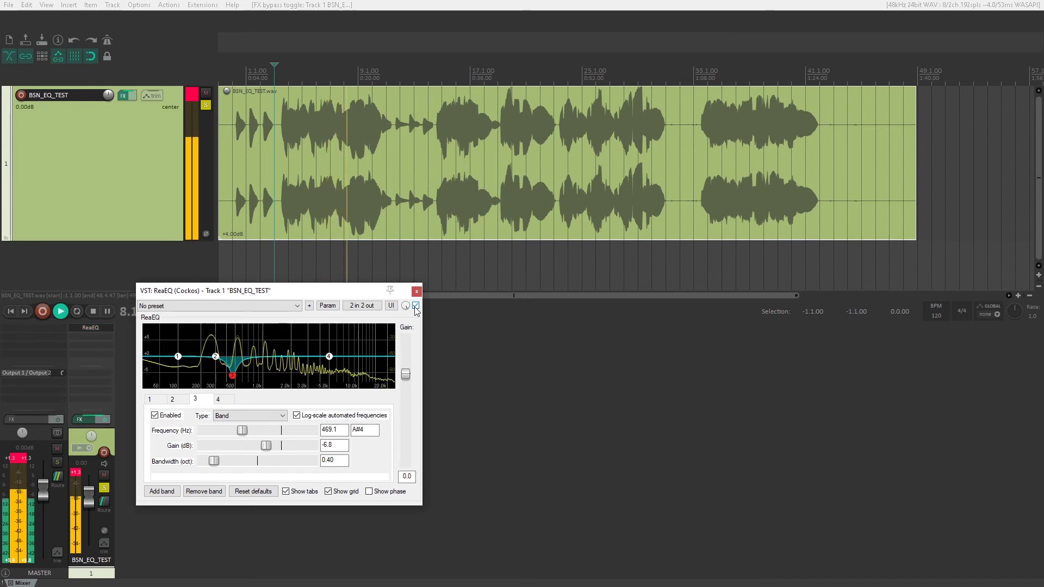
{"action": "key", "text": "space"}
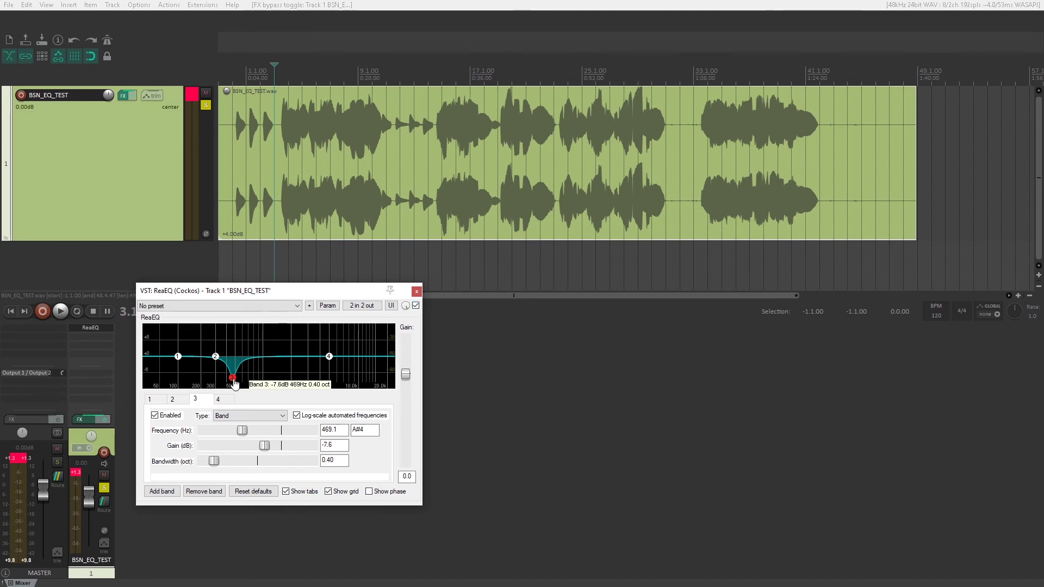
Deepen band 3 to a -7.8 dB cut centred at 425 Hz, 0.40 octaves wide.
{"action": "left_click_drag", "start_coordinate": [232, 376], "coordinate": [234, 380]}
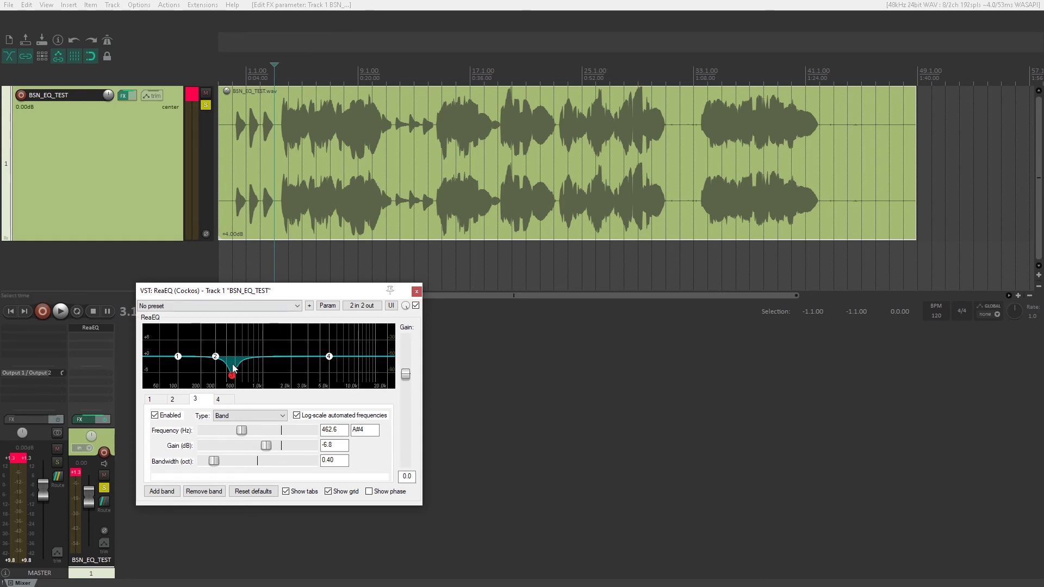
{"action": "left_click_drag", "start_coordinate": [232, 375], "coordinate": [226, 380]}
{"action": "scroll", "coordinate": [226, 379], "scroll_direction": "up", "scroll_amount": 5}
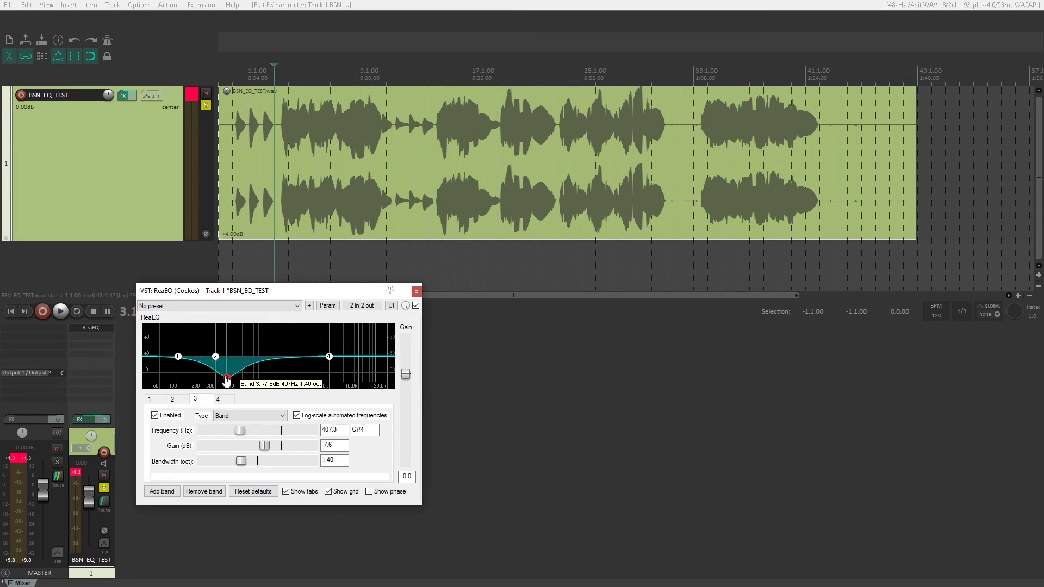
{"action": "scroll", "coordinate": [226, 379], "scroll_direction": "down", "scroll_amount": 5}
{"action": "left_click_drag", "start_coordinate": [227, 380], "coordinate": [229, 381]}
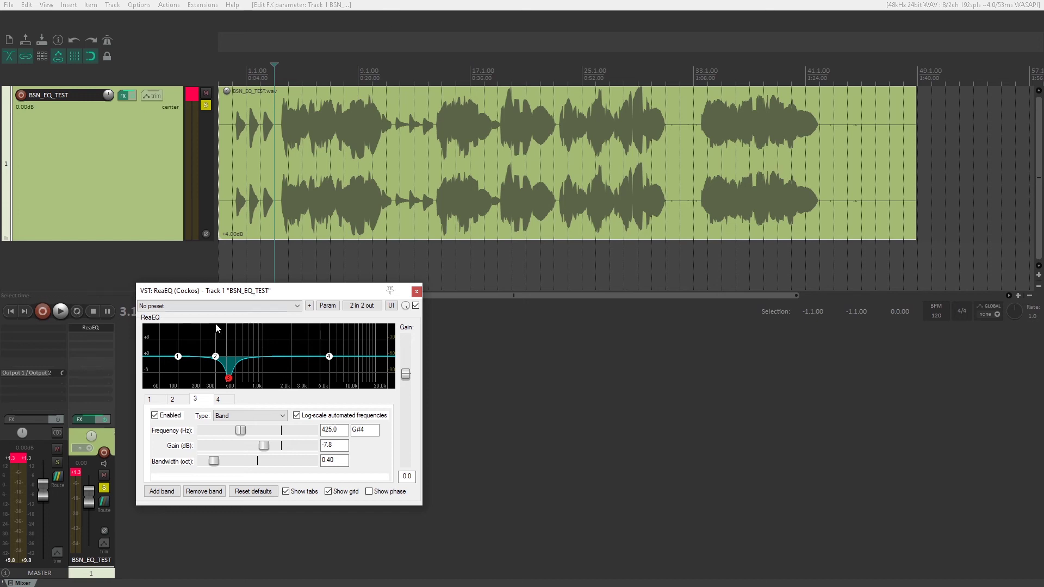
Drop the band 1 low shelf at 100 Hz to -inf dB and audition the result.
{"action": "left_click", "coordinate": [178, 356]}
{"action": "left_click_drag", "start_coordinate": [178, 356], "coordinate": [178, 406]}
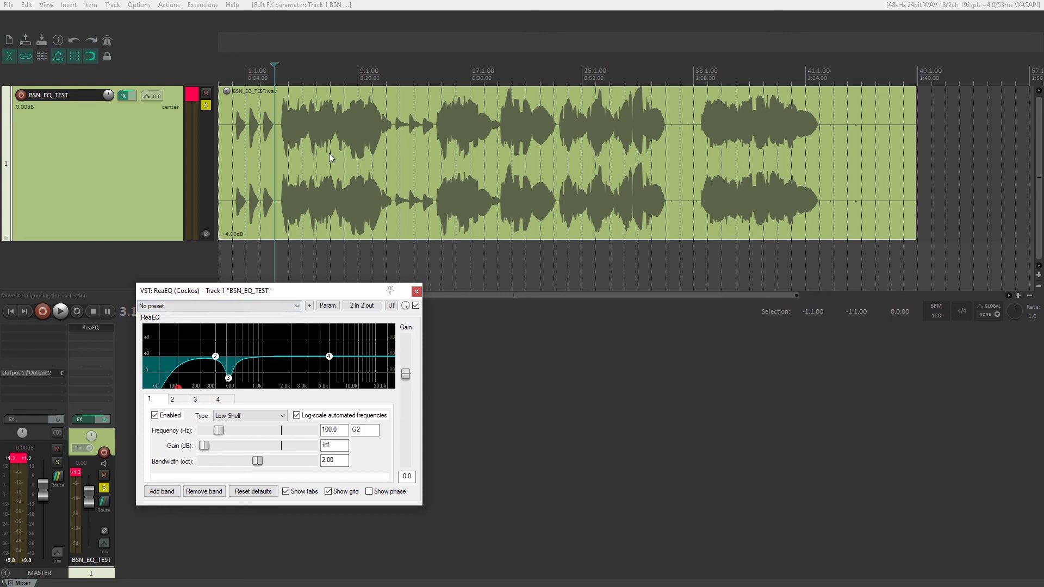
{"action": "key", "text": "space"}
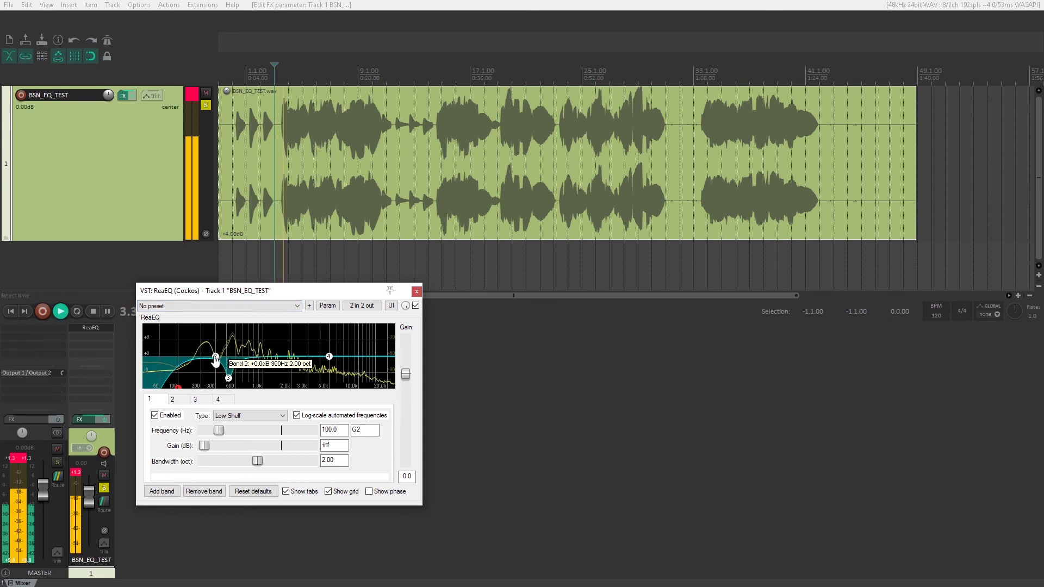
Move ReaEQ band 2 to about 10.2 kHz and narrow it to a 0.20-octave cut.
{"action": "left_click_drag", "start_coordinate": [215, 356], "coordinate": [360, 386]}
{"action": "scroll", "coordinate": [360, 337], "scroll_direction": "down", "scroll_amount": 5}
{"action": "scroll", "coordinate": [362, 331], "scroll_direction": "down", "scroll_amount": 2}
{"action": "scroll", "coordinate": [361, 390], "scroll_direction": "down", "scroll_amount": 2}
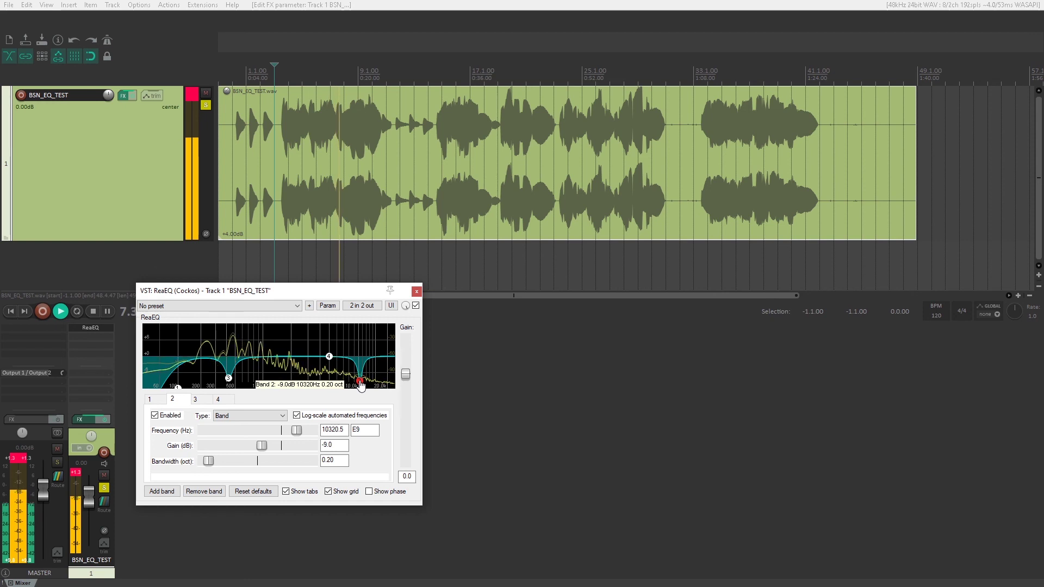
{"action": "key", "text": "space"}
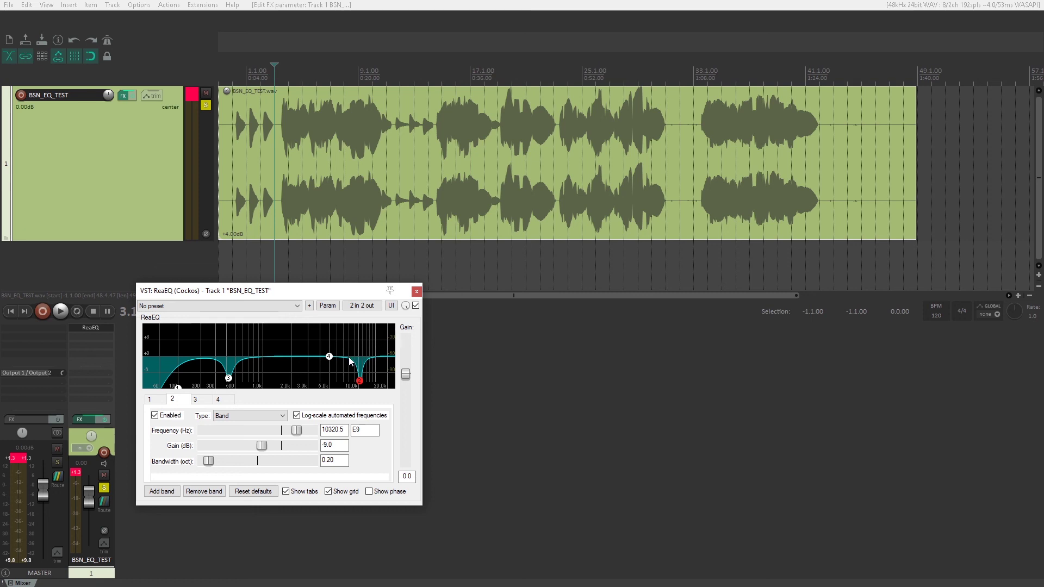
Ease the 10 kHz cut to about -6.2 dB and the 425 Hz cut to -6.6 dB.
{"action": "mouse_move", "coordinate": [359, 381]}
{"action": "left_click", "coordinate": [361, 380]}
{"action": "left_click_drag", "start_coordinate": [360, 382], "coordinate": [359, 373]}
{"action": "left_click_drag", "start_coordinate": [228, 378], "coordinate": [228, 374]}
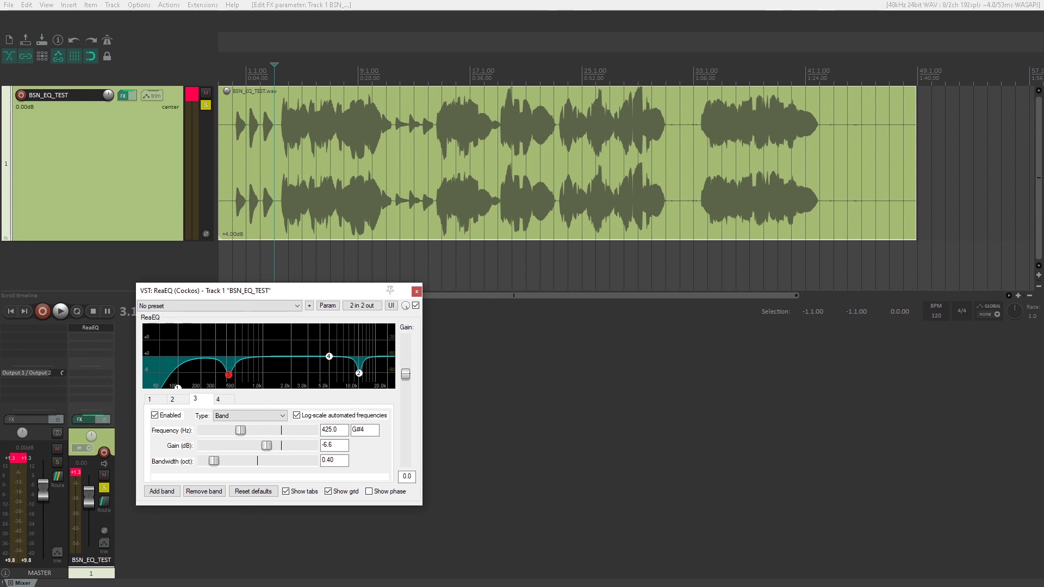
{"action": "left_click", "coordinate": [309, 306]}
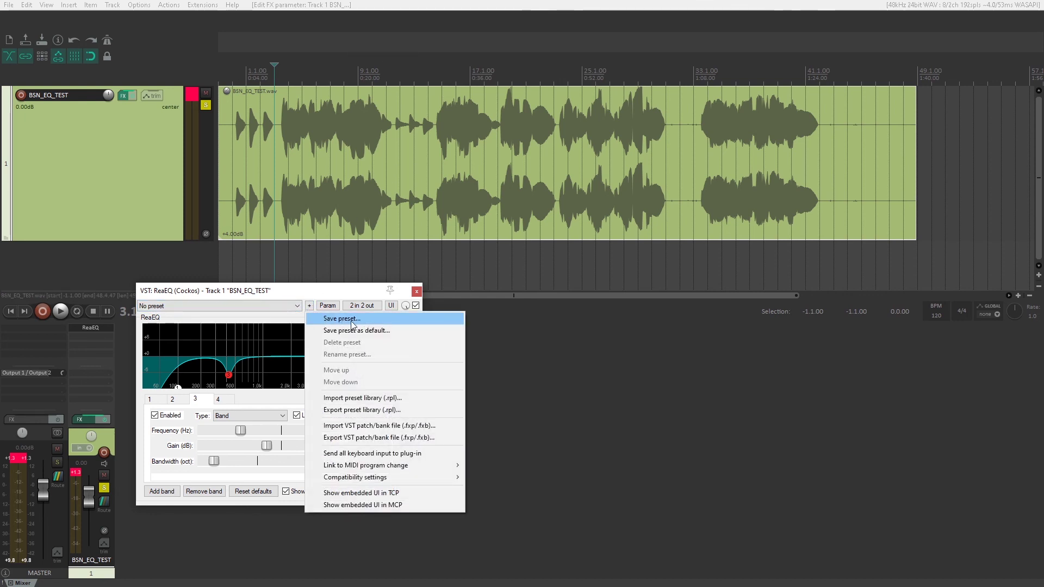
{"action": "left_click", "coordinate": [326, 291]}
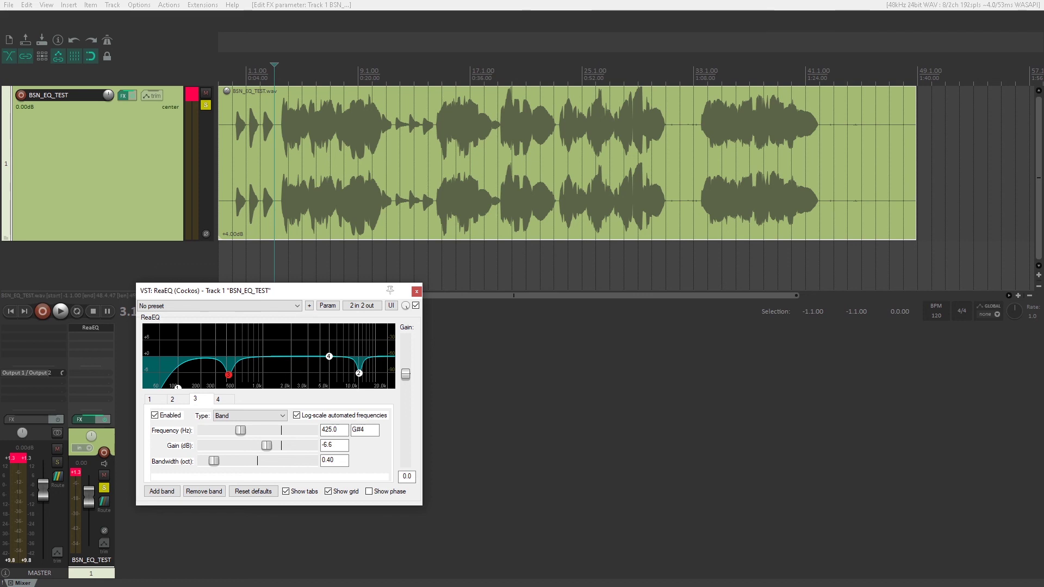
{"action": "left_click", "coordinate": [275, 305]}
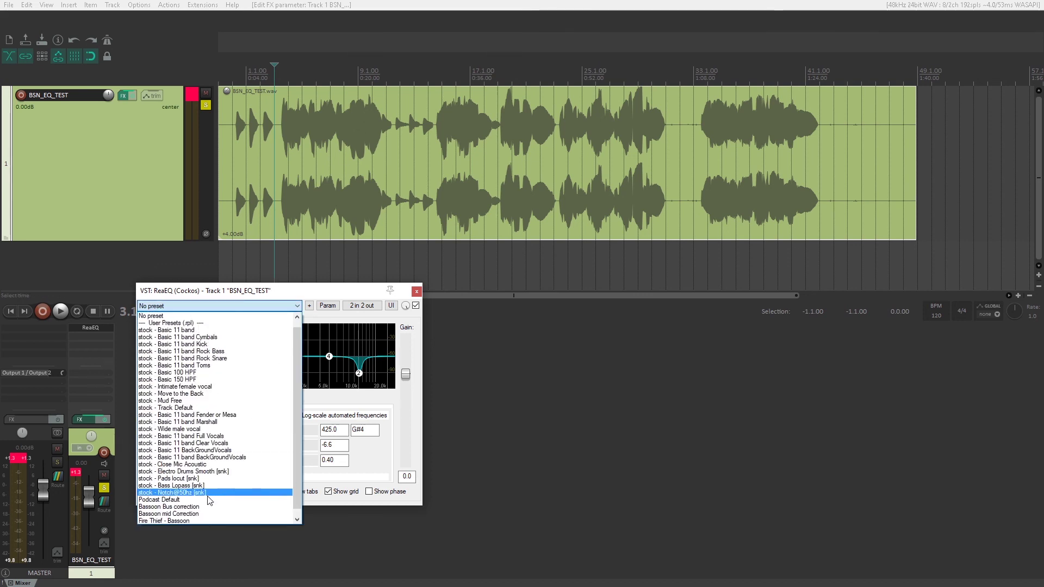
{"action": "left_click", "coordinate": [295, 307]}
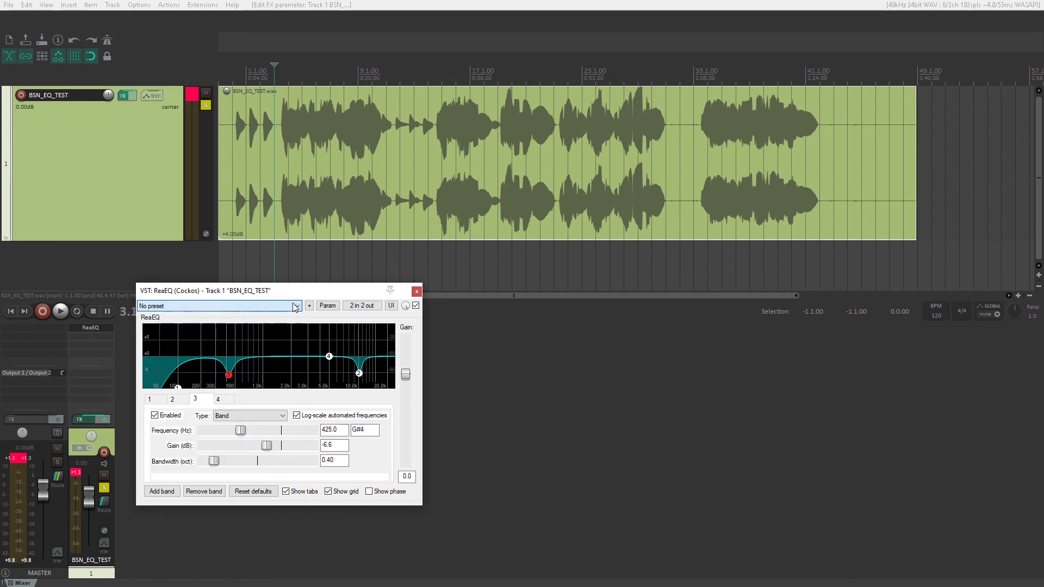
{"action": "key", "text": "Escape"}
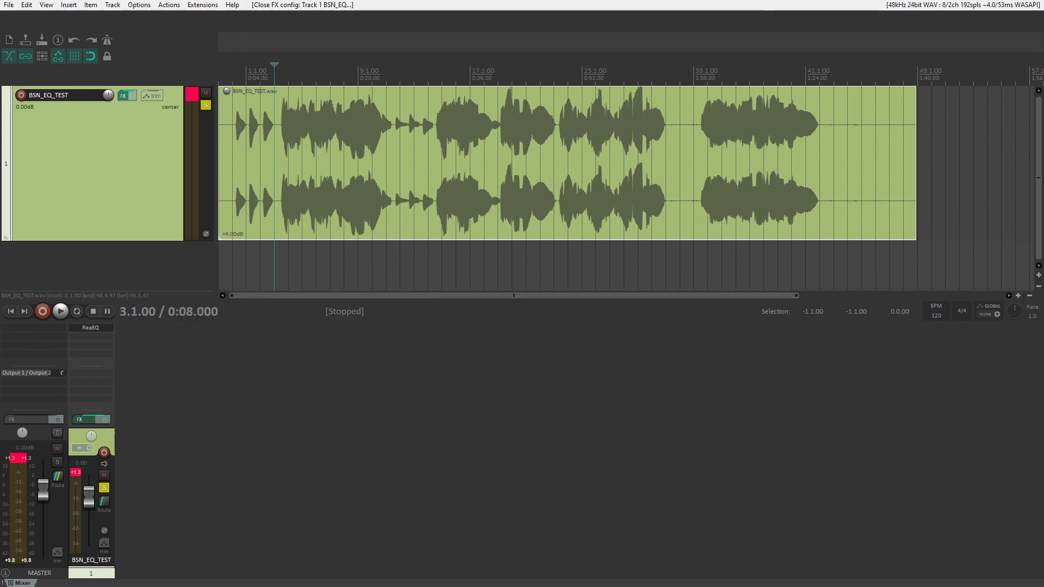